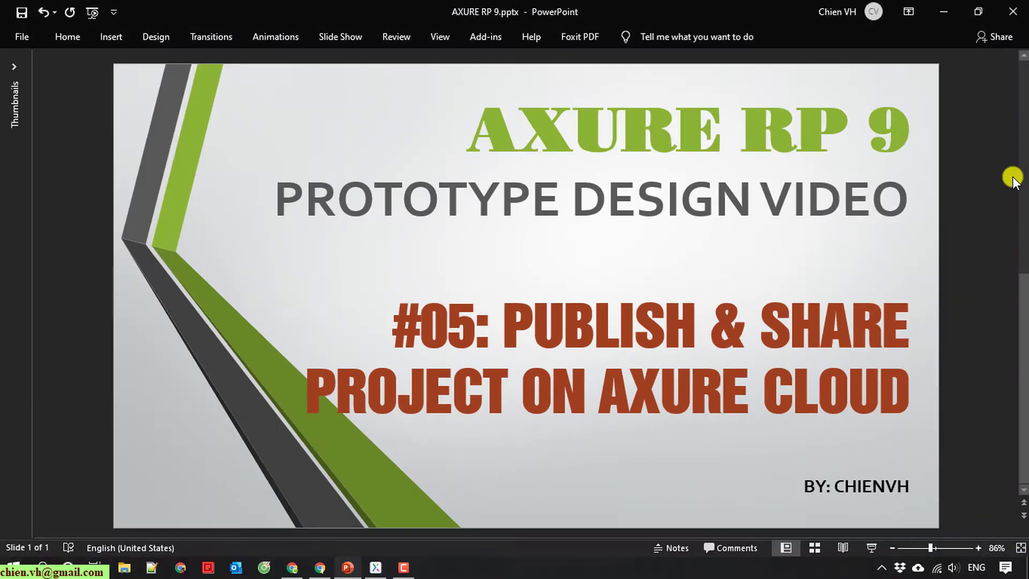
pyautogui.click(944, 11)
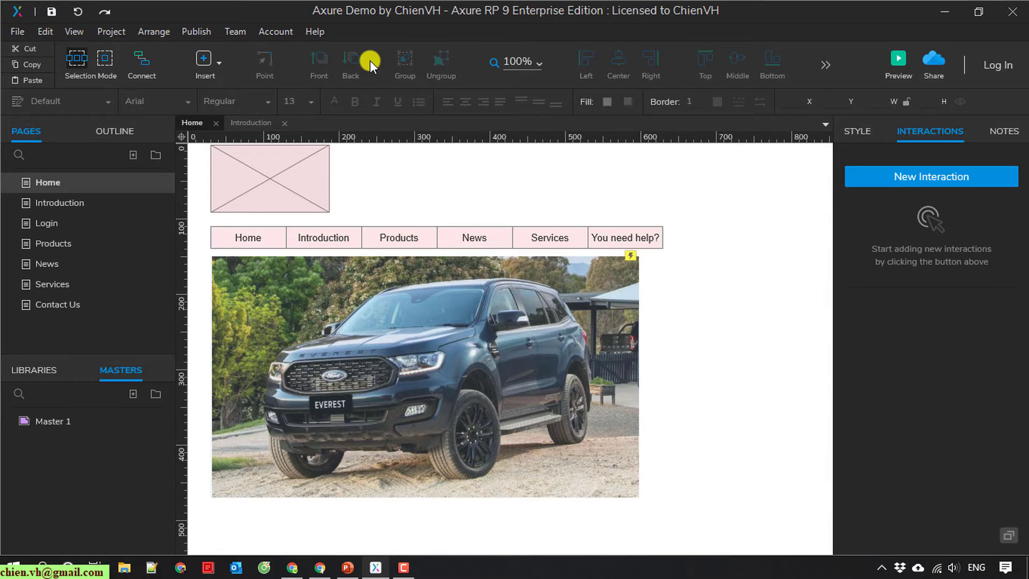
# Choose Publish to a New Project from Share and confirm the existing project name
pyautogui.click(940, 64)
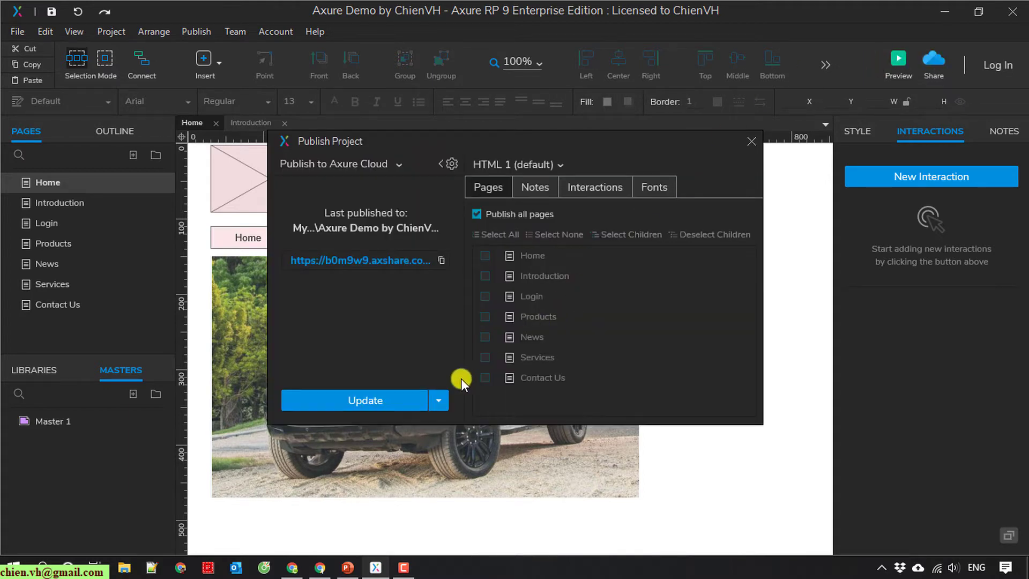
pyautogui.click(441, 400)
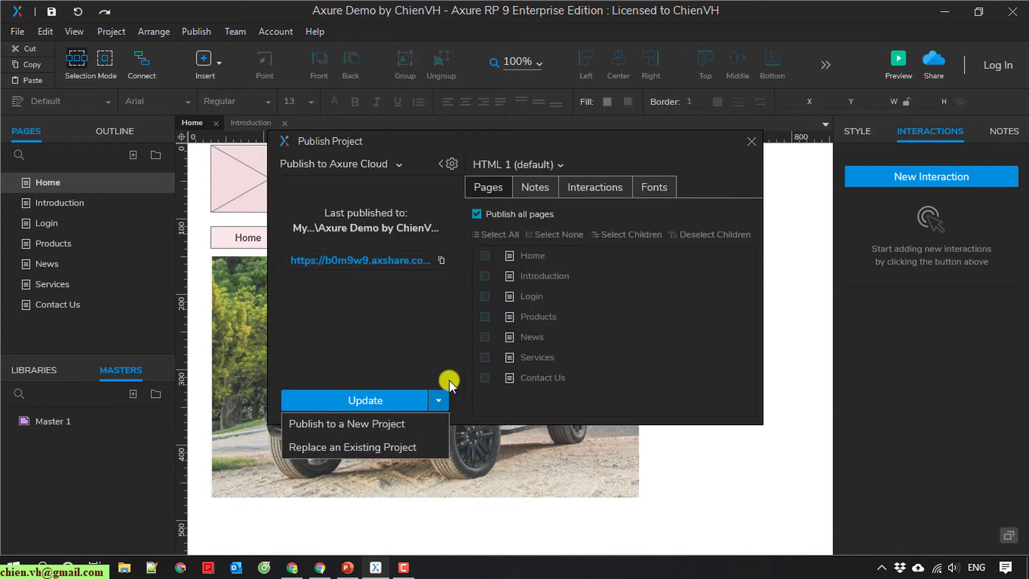
pyautogui.click(376, 423)
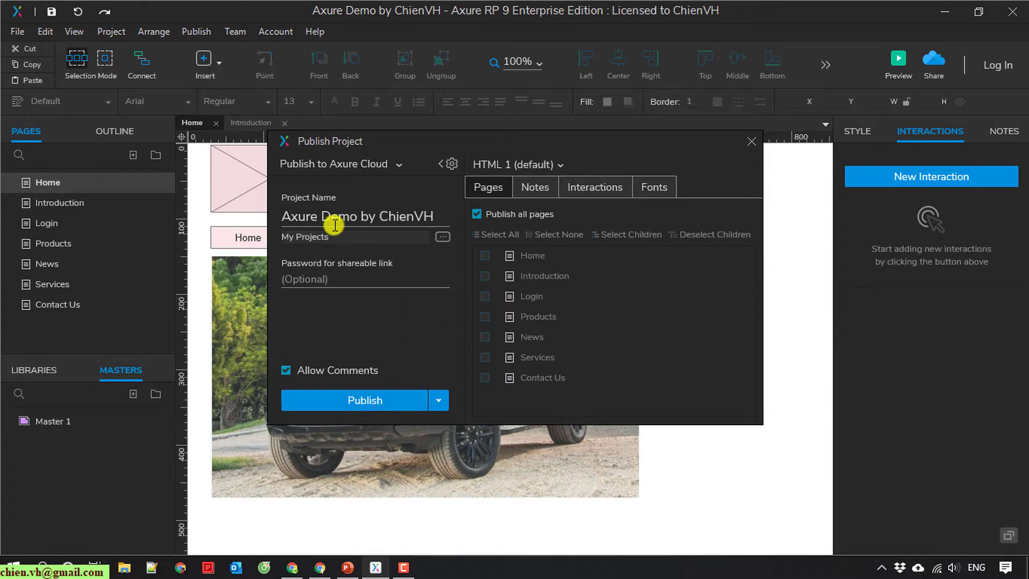
pyautogui.doubleClick(284, 217)
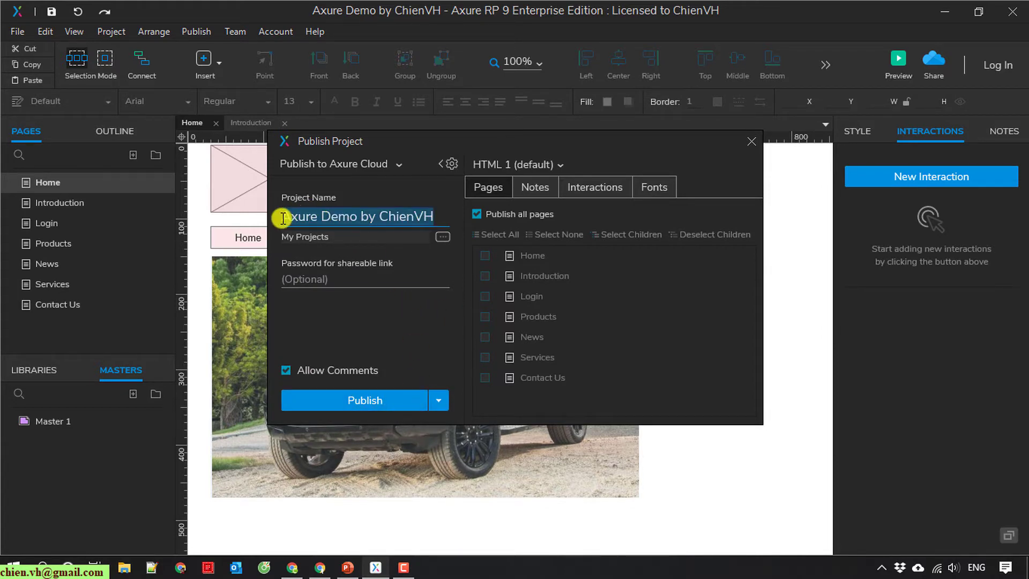
pyautogui.click(360, 216)
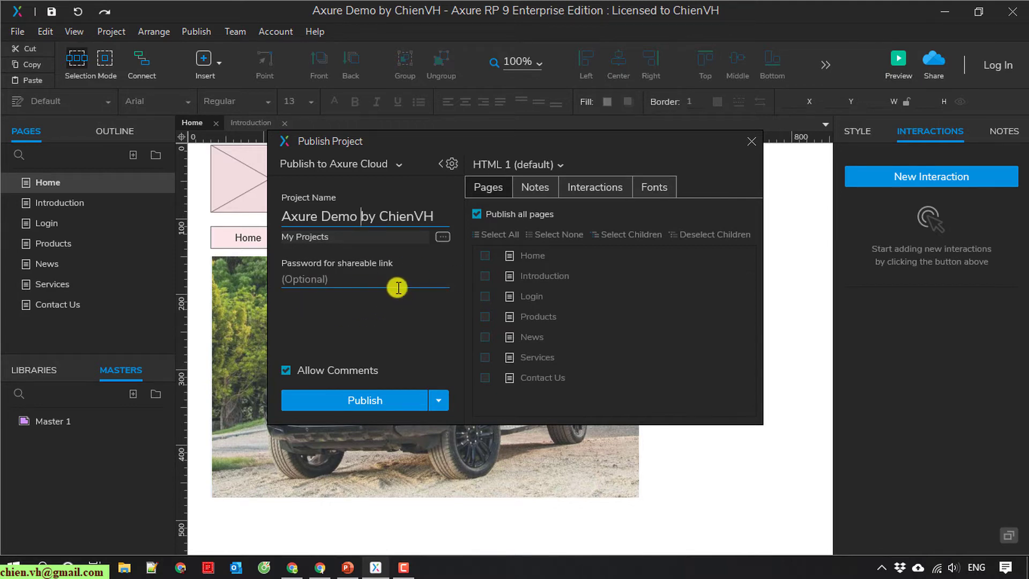
# Publish, glance at the sign-up form, then return to the log-in form with email filled
pyautogui.click(379, 401)
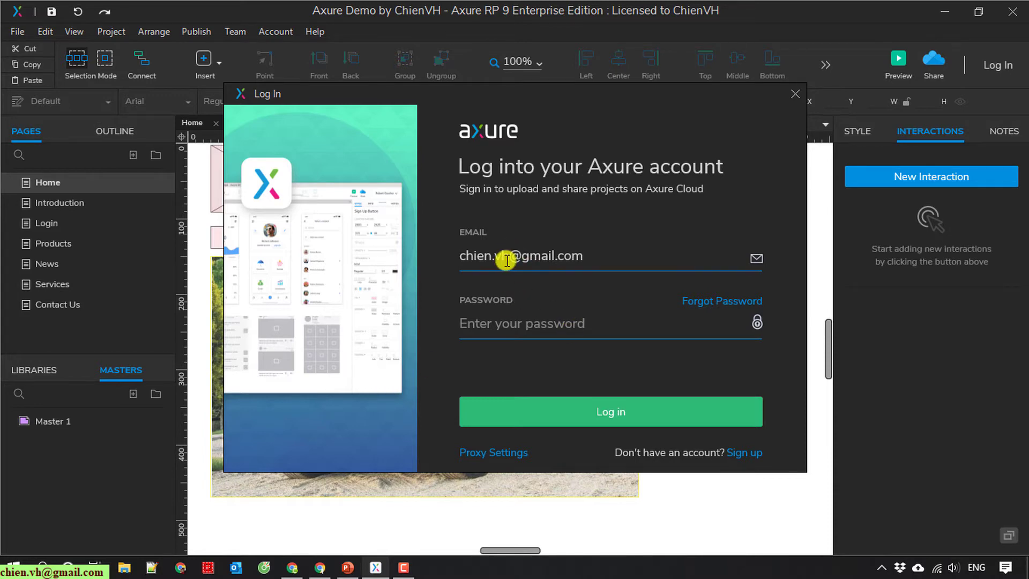
pyautogui.click(745, 452)
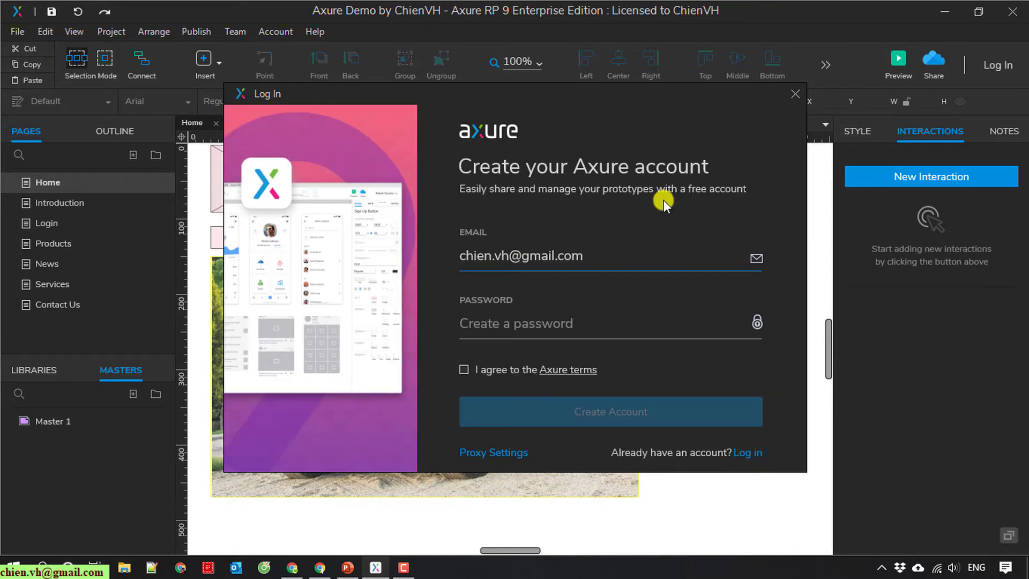
pyautogui.click(647, 317)
pyautogui.click(750, 452)
# Enter the password, retry after the login error, and log in to publish the demo
pyautogui.click(594, 323)
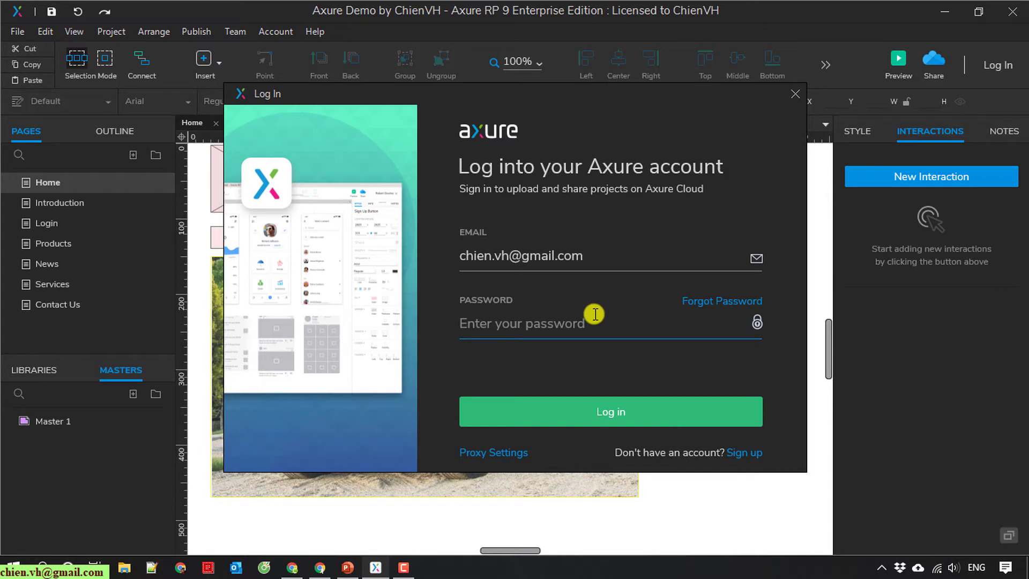
pyautogui.write('••••')
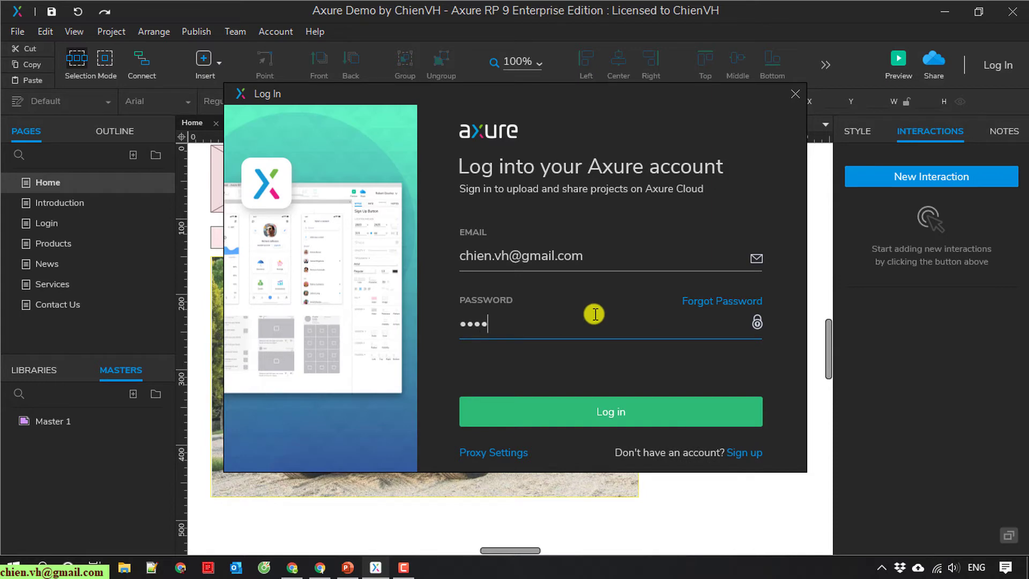
pyautogui.write('•••••')
pyautogui.click(629, 406)
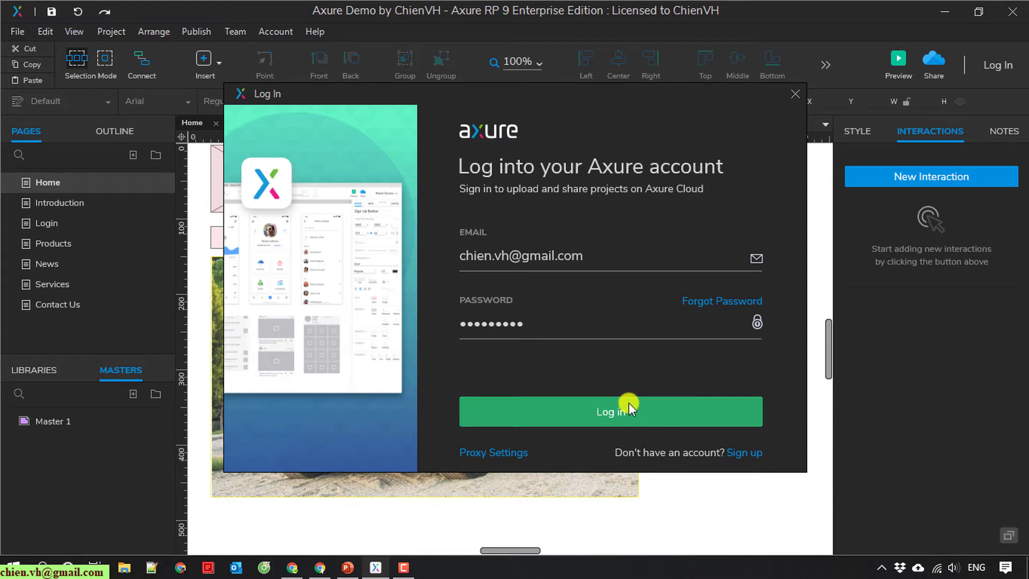
pyautogui.click(634, 332)
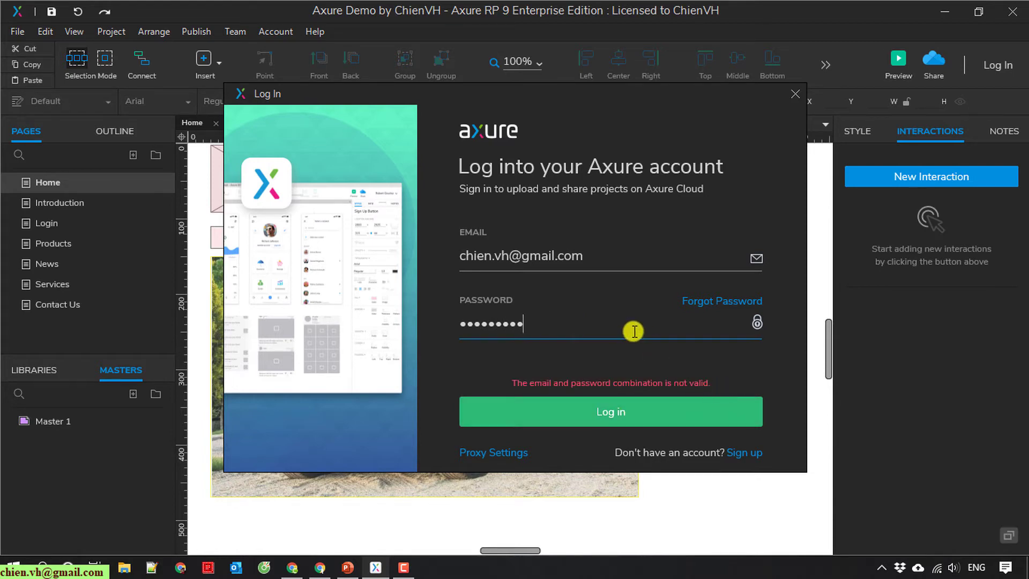
pyautogui.hotkey('ctrl', 'a')
pyautogui.write('••••')
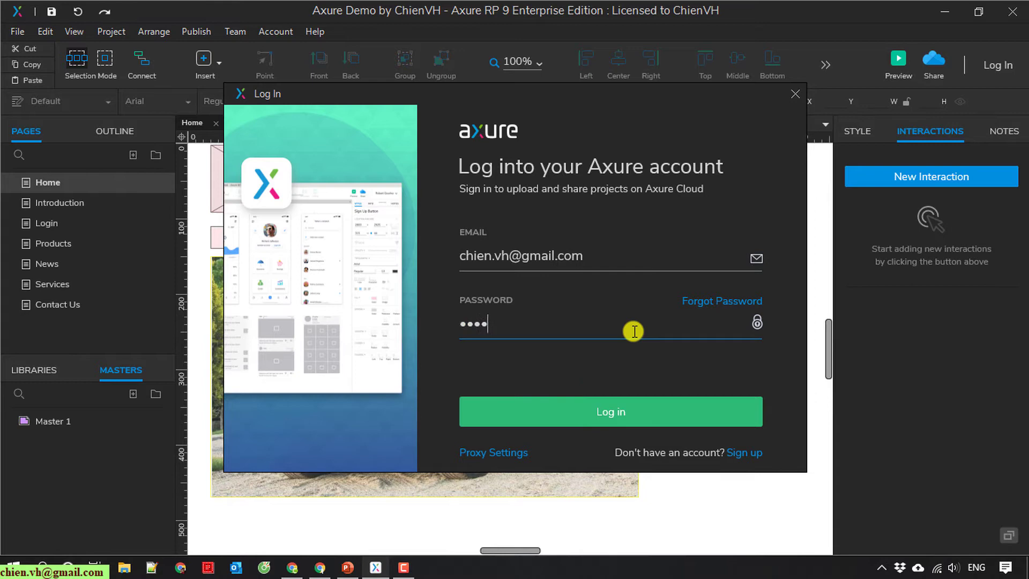
pyautogui.write('•••••')
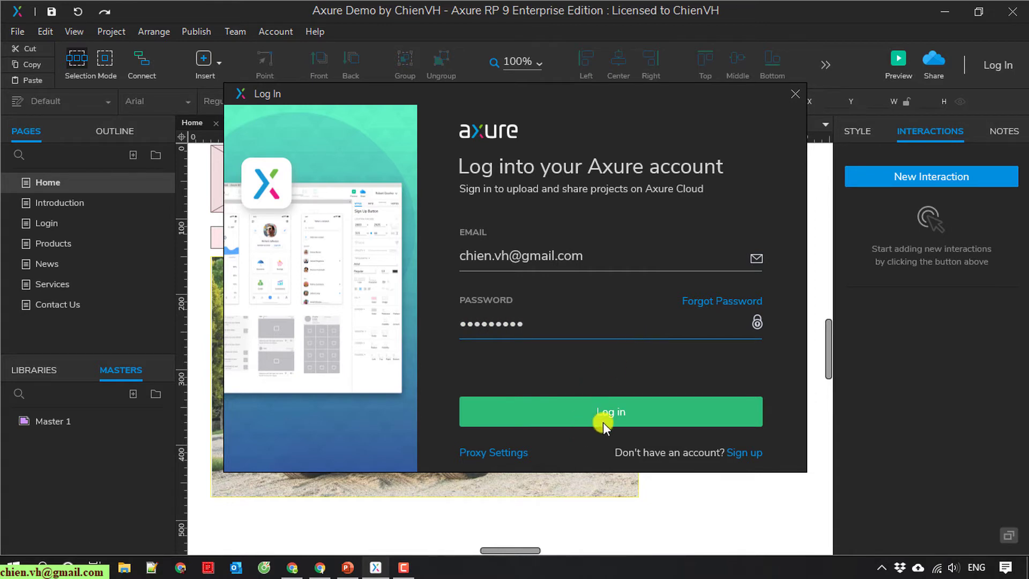
pyautogui.click(627, 412)
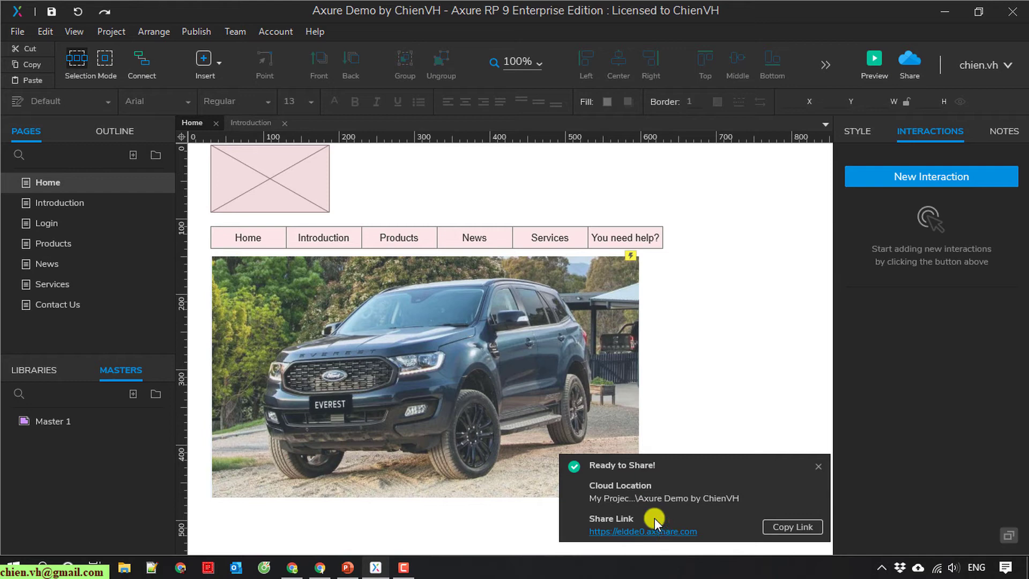
# Open the published project and log into Axure Cloud with the saved email and password
pyautogui.click(626, 501)
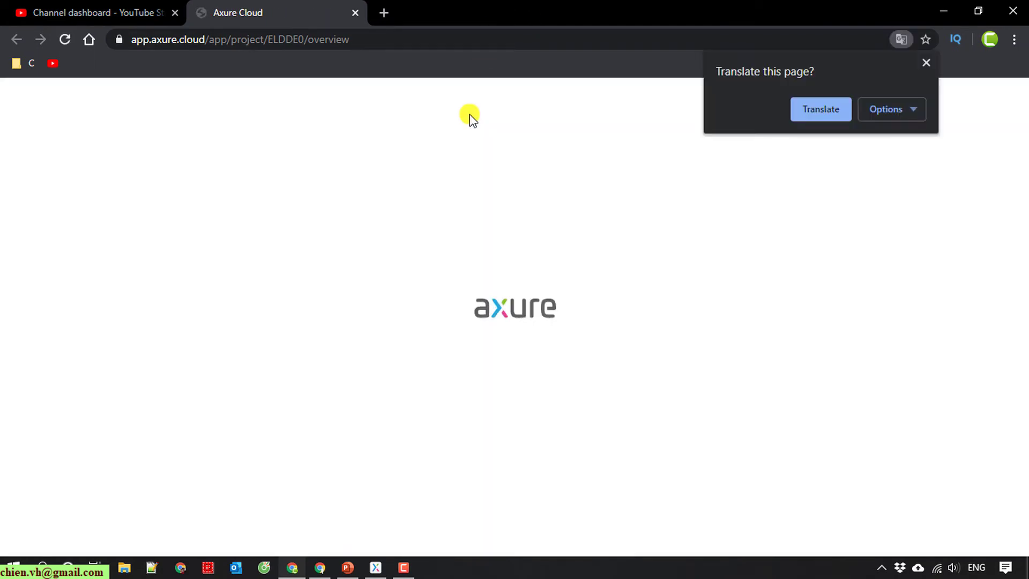
pyautogui.click(927, 63)
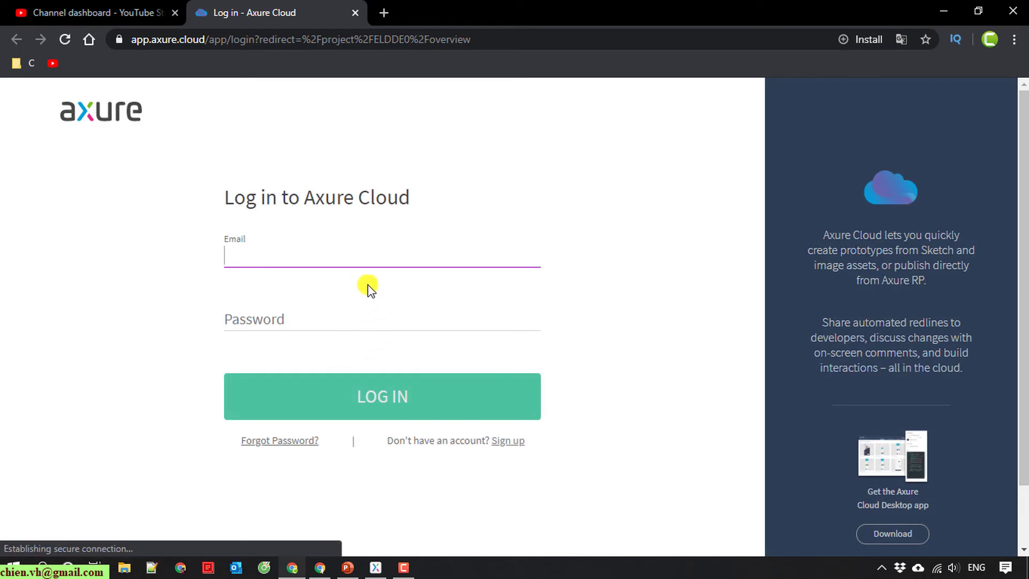
pyautogui.click(363, 255)
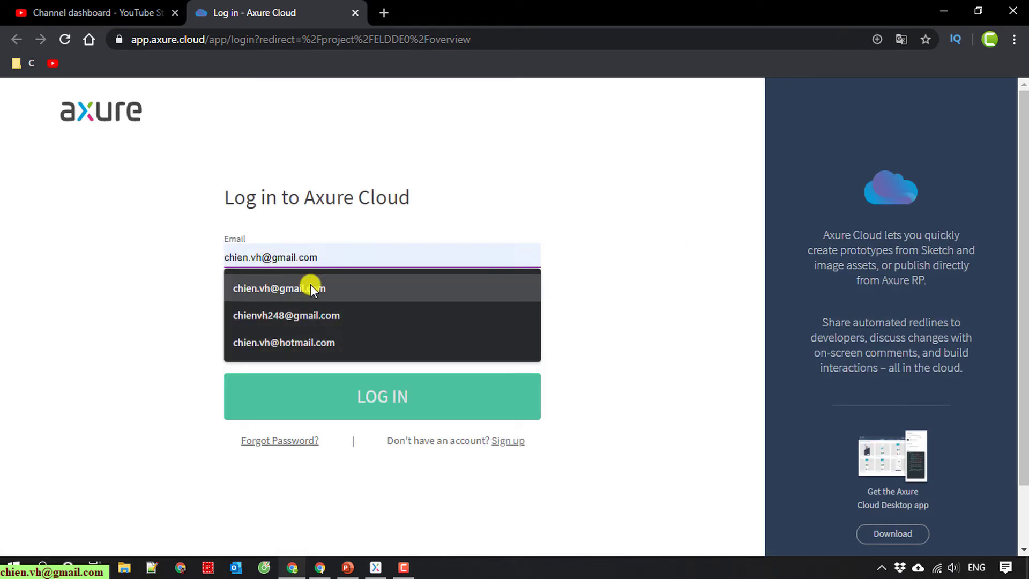
pyautogui.click(310, 286)
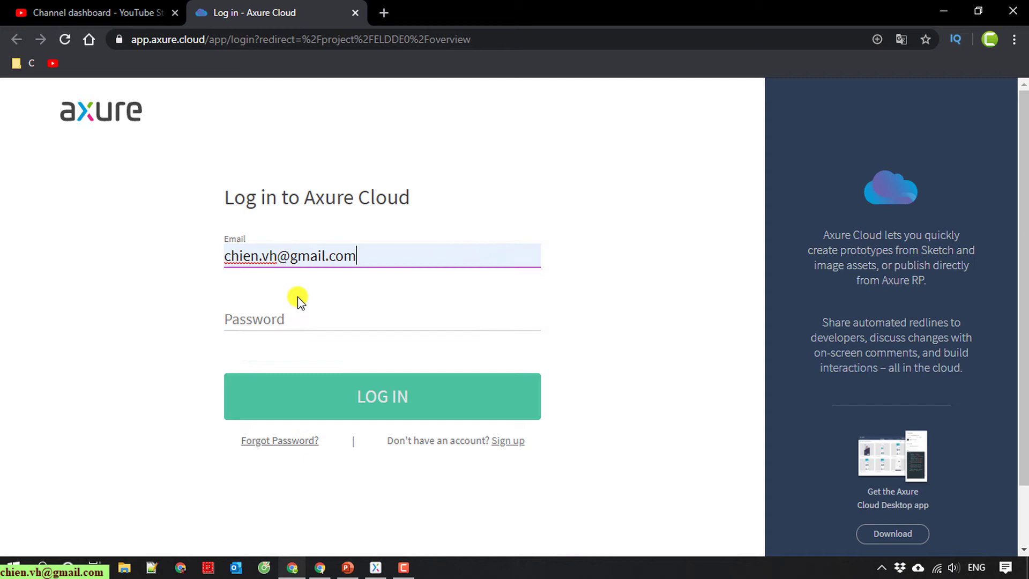
pyautogui.click(289, 319)
pyautogui.write('***')
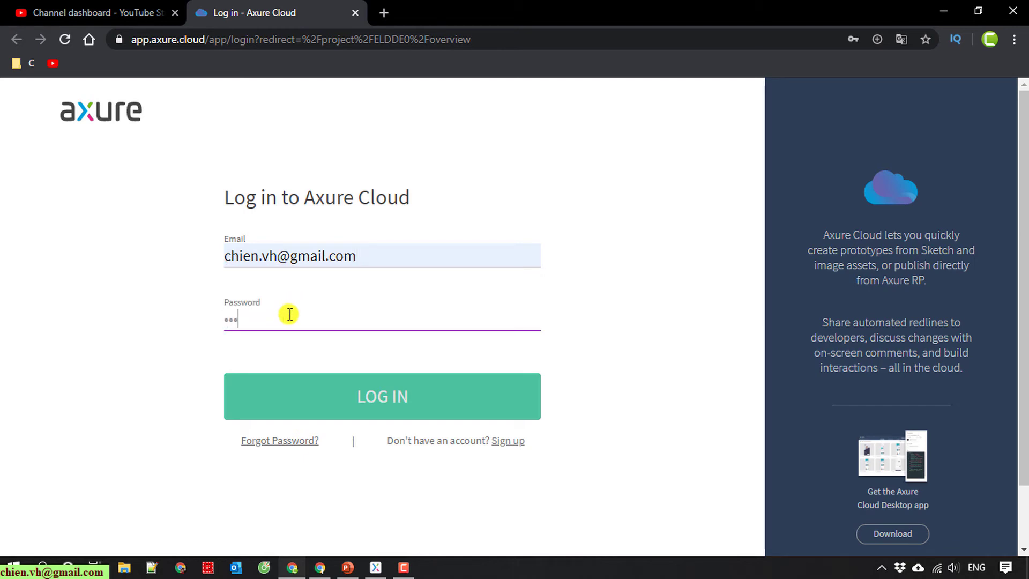
pyautogui.write('******')
pyautogui.click(427, 402)
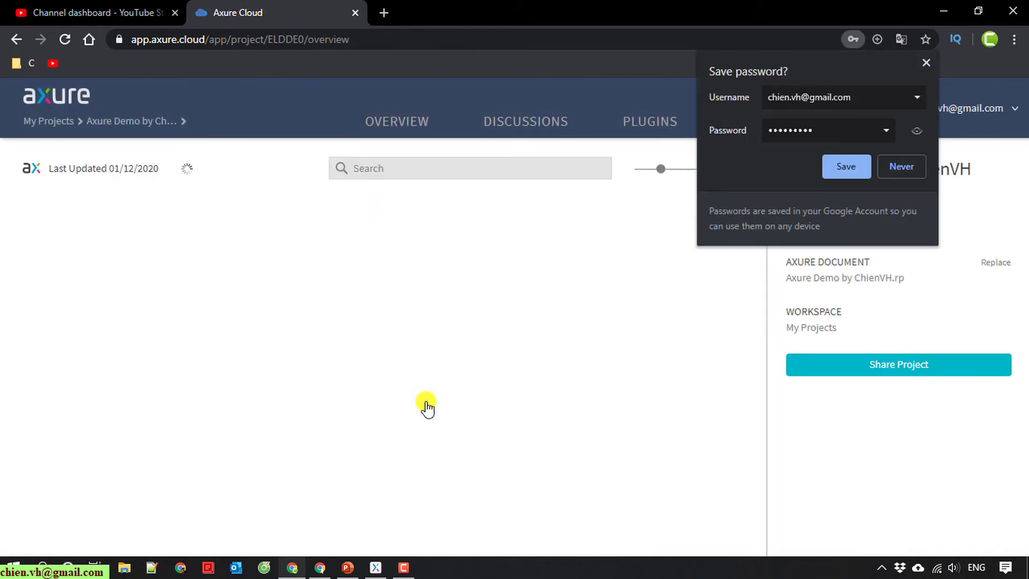
# Dismiss the save-password offer, close Ready to Share in Axure RP, and restore Chrome
pyautogui.click(846, 167)
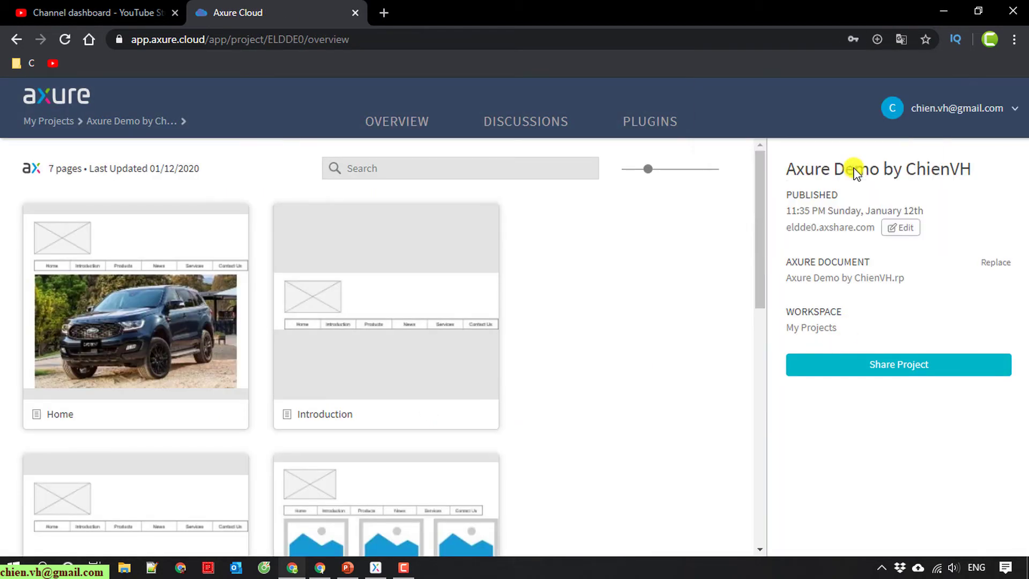
pyautogui.scroll(-4, 563, 450)
pyautogui.scroll(-4, 578, 450)
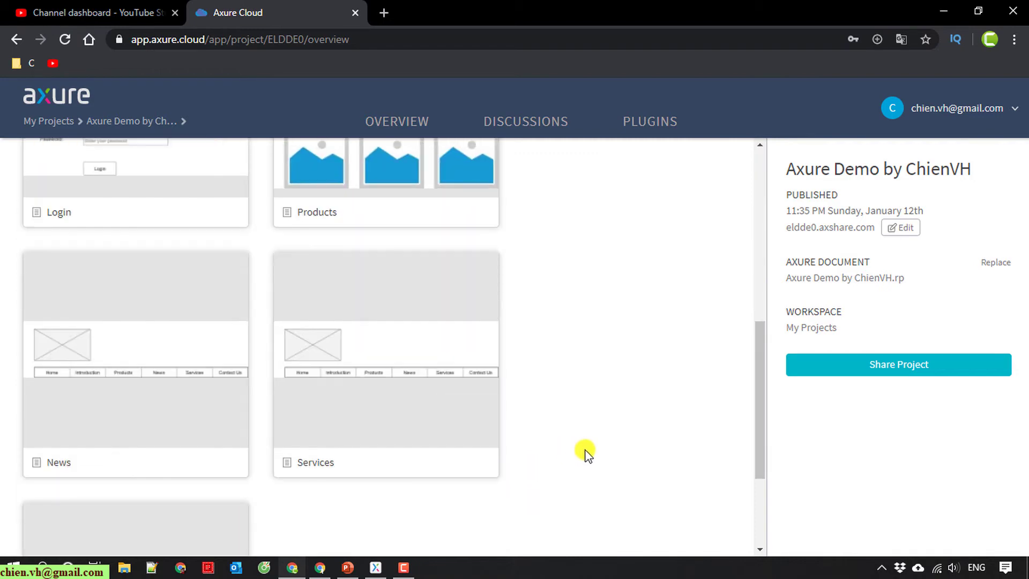
pyautogui.scroll(-3, 583, 452)
pyautogui.scroll(5, 451, 455)
pyautogui.scroll(5, 402, 362)
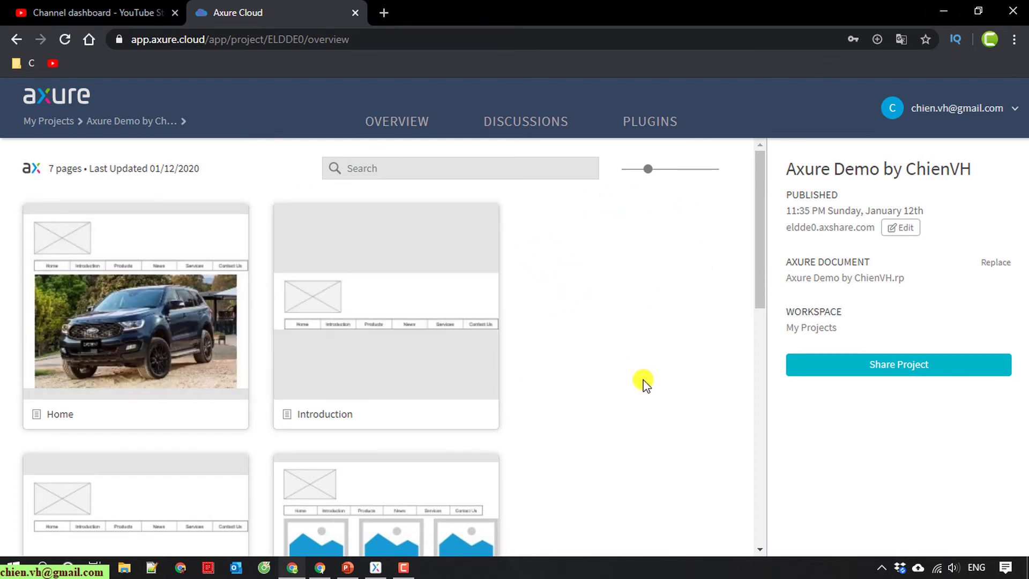
pyautogui.scroll(-3, 642, 380)
pyautogui.scroll(-3, 636, 396)
pyautogui.scroll(-2, 636, 400)
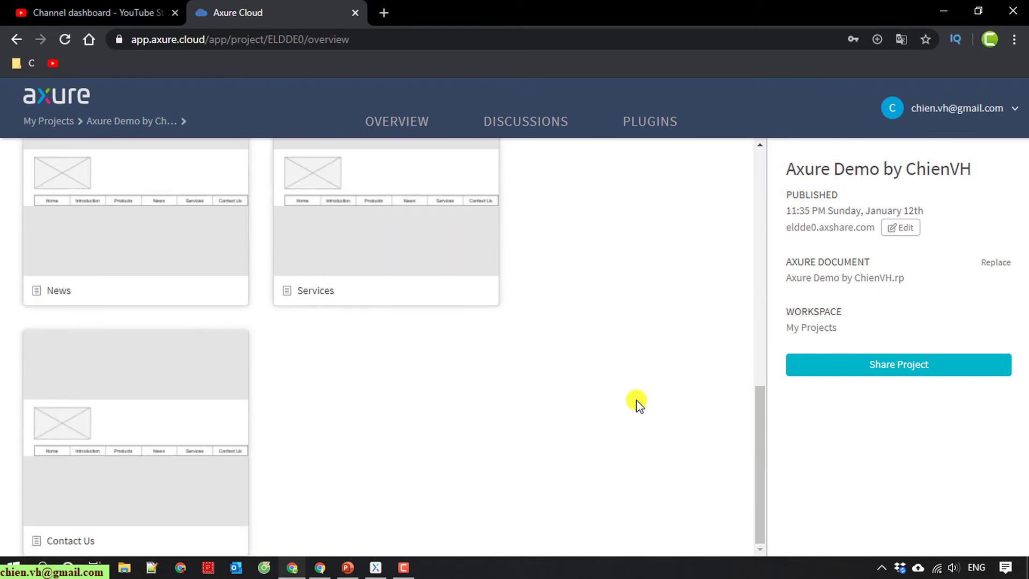
pyautogui.scroll(4, 636, 400)
pyautogui.scroll(5, 636, 399)
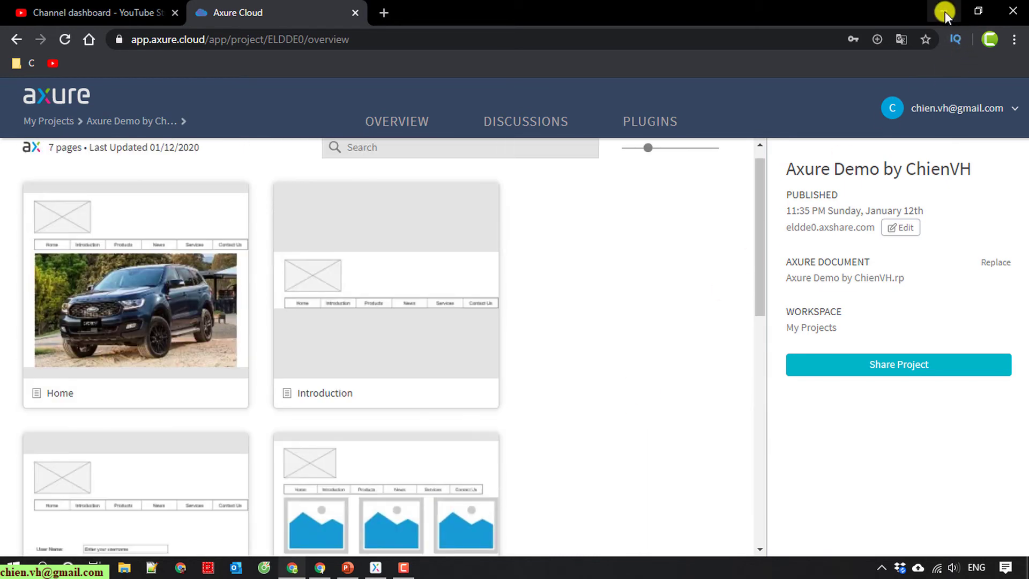
pyautogui.click(943, 10)
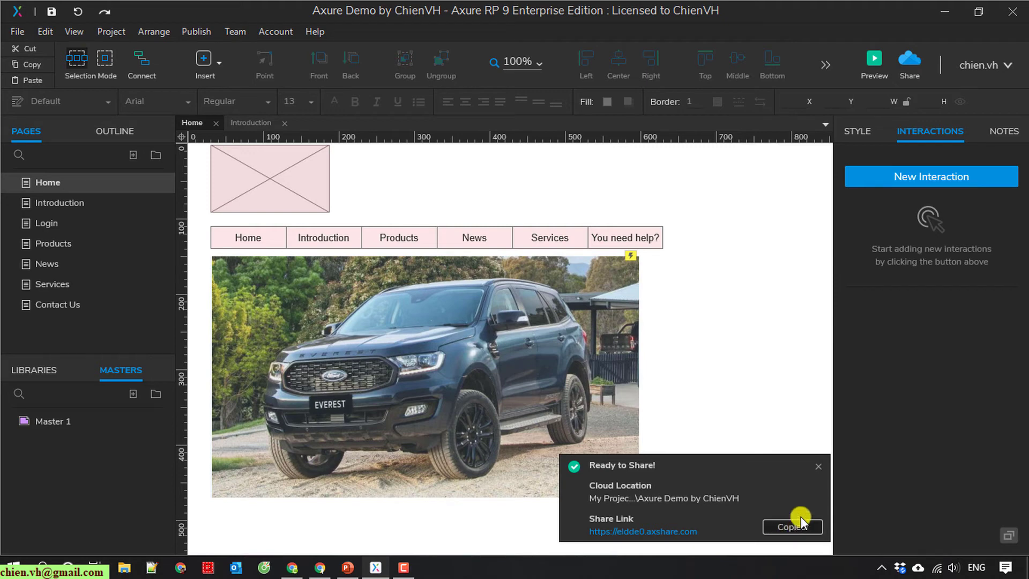
pyautogui.click(814, 467)
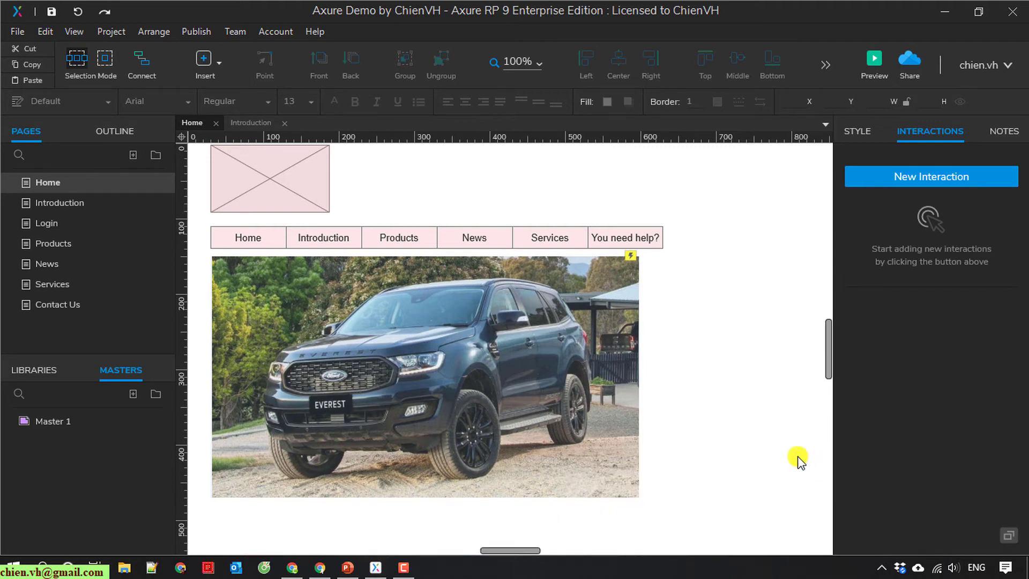
pyautogui.click(291, 568)
# Paste and go to the axshare.com share link in a new tab to load the Home page
pyautogui.click(385, 12)
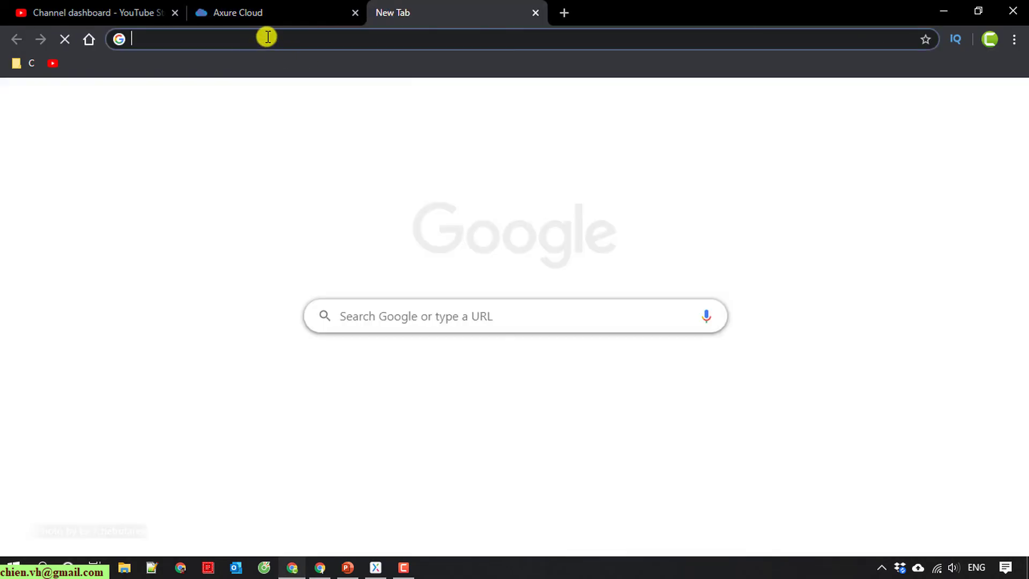
pyautogui.rightClick(274, 39)
pyautogui.click(315, 156)
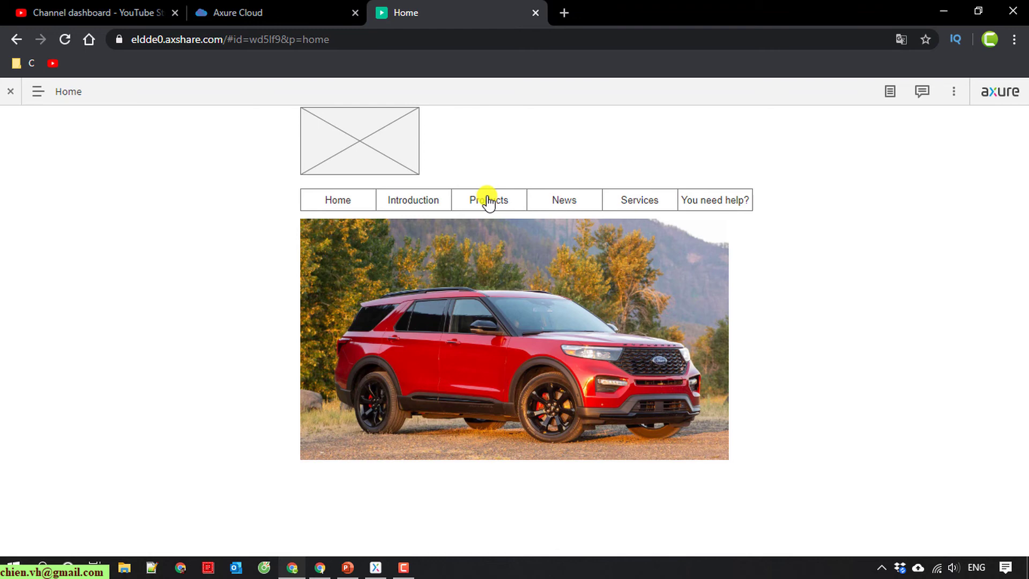
pyautogui.click(489, 201)
pyautogui.moveTo(621, 201)
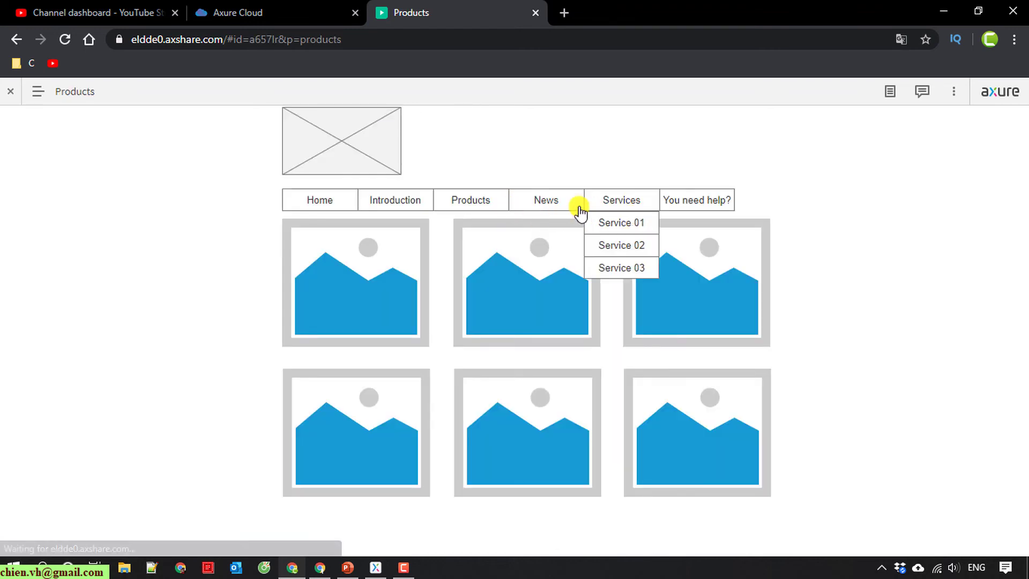
pyautogui.click(545, 200)
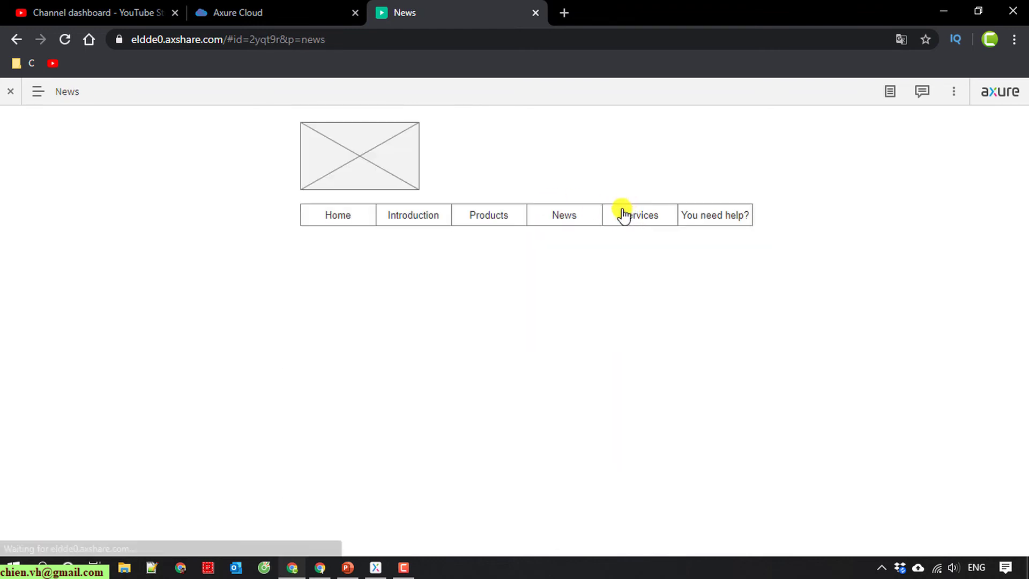
pyautogui.click(631, 215)
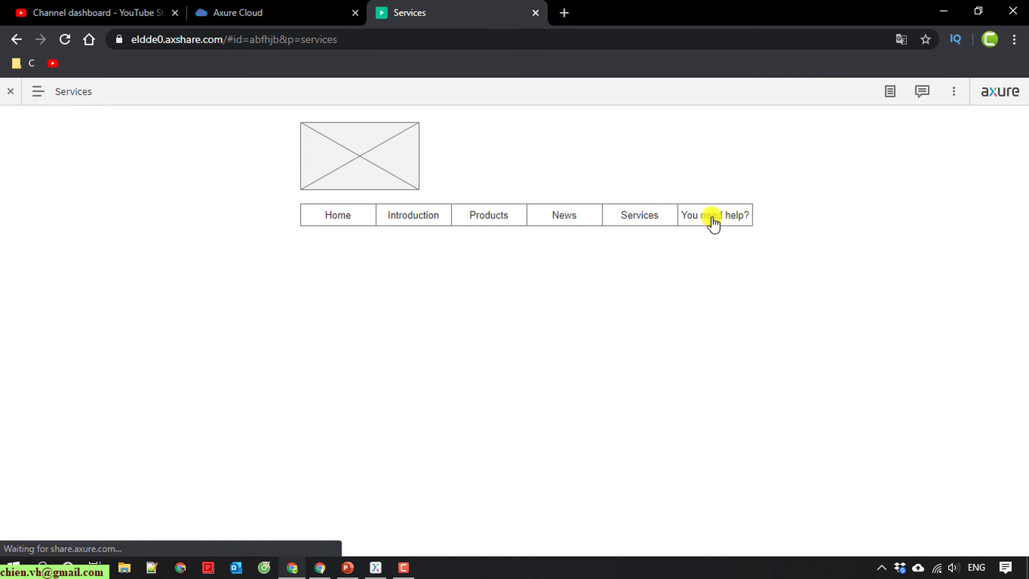
pyautogui.click(713, 217)
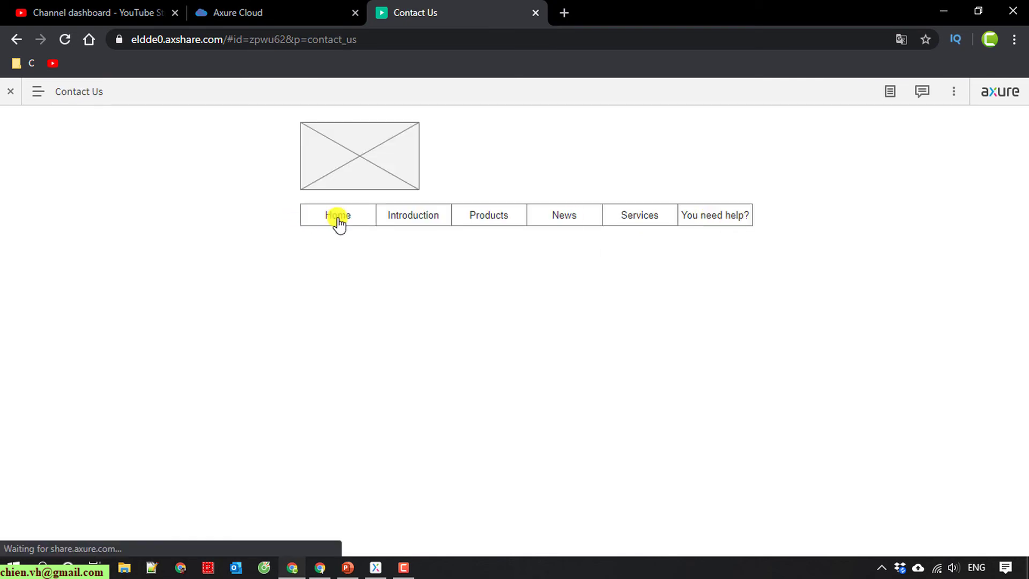
pyautogui.click(337, 218)
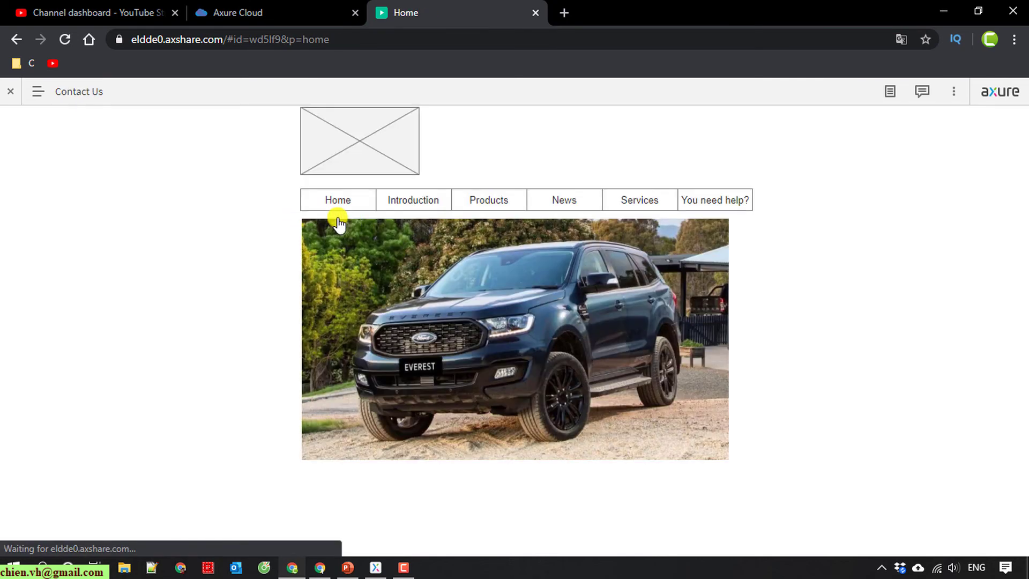
pyautogui.click(416, 203)
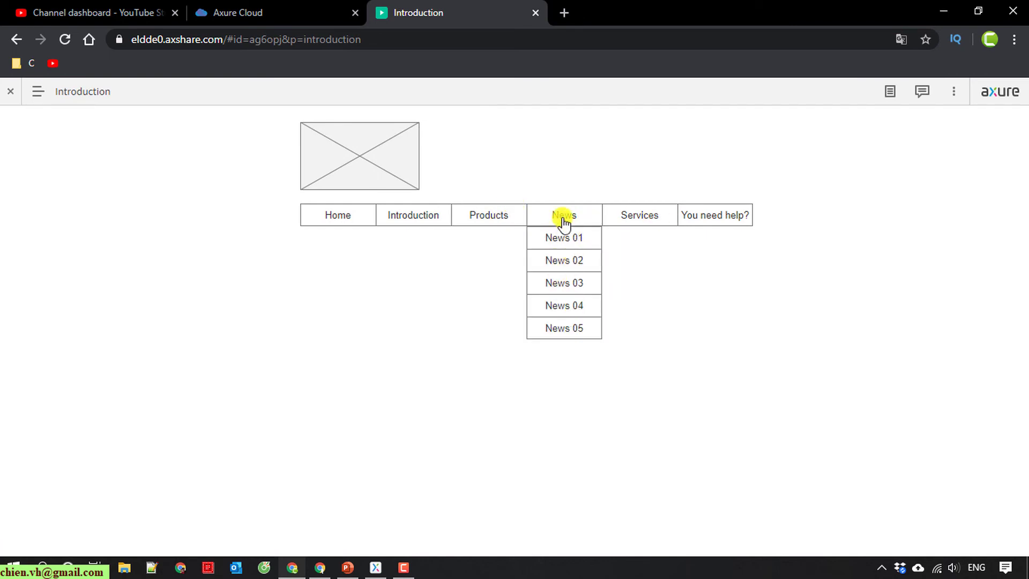
pyautogui.moveTo(639, 200)
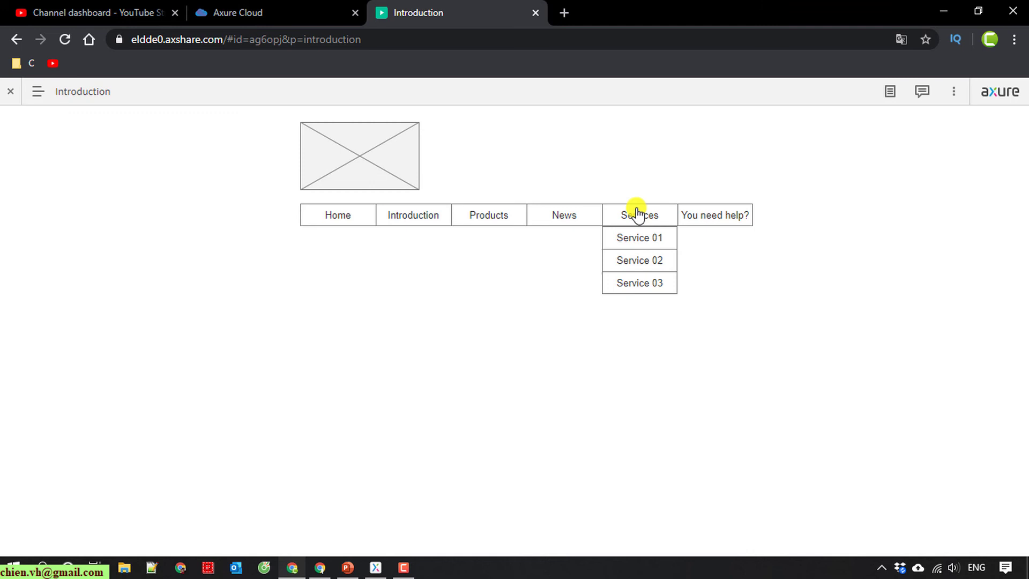
pyautogui.click(476, 214)
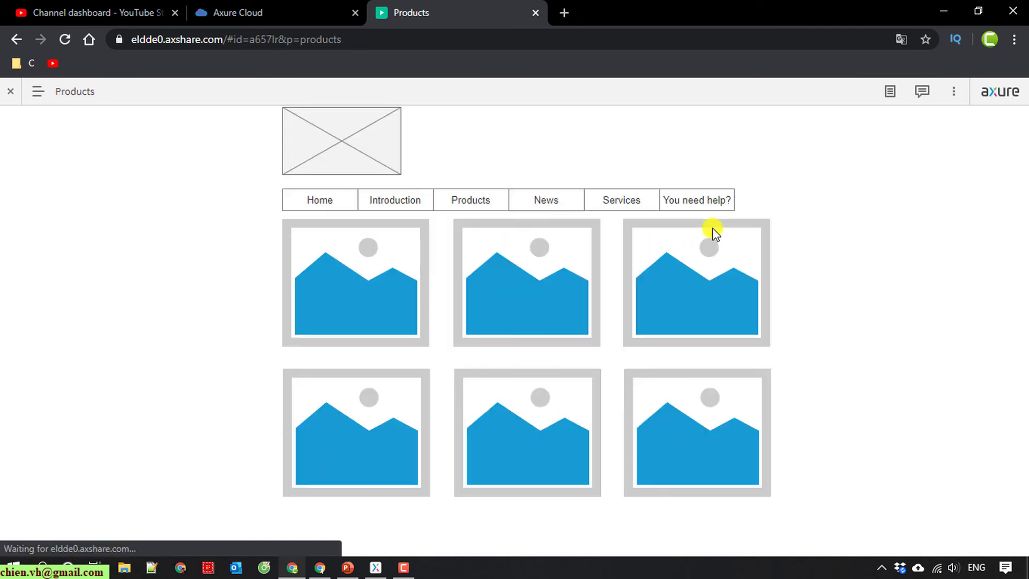
pyautogui.click(329, 200)
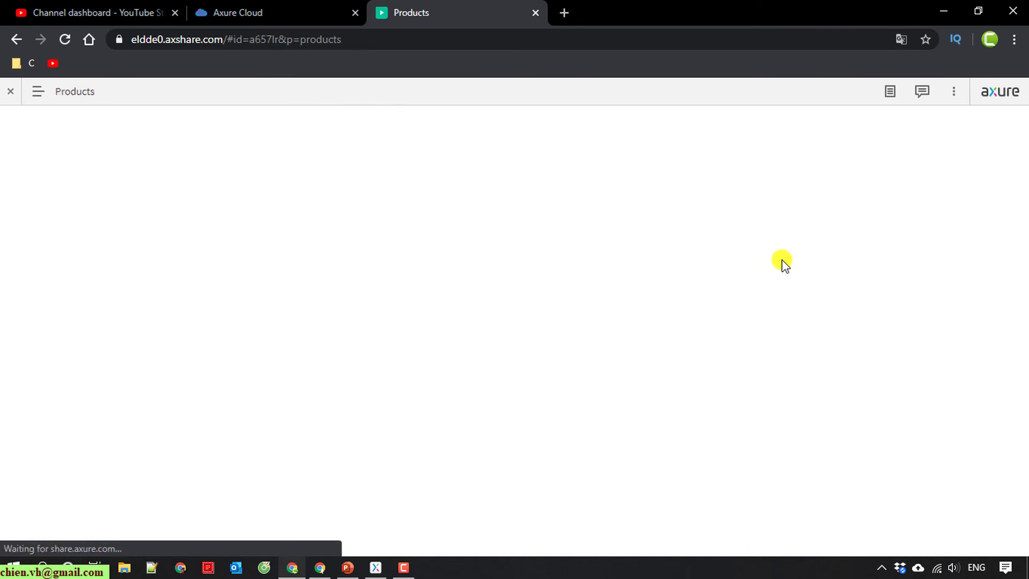